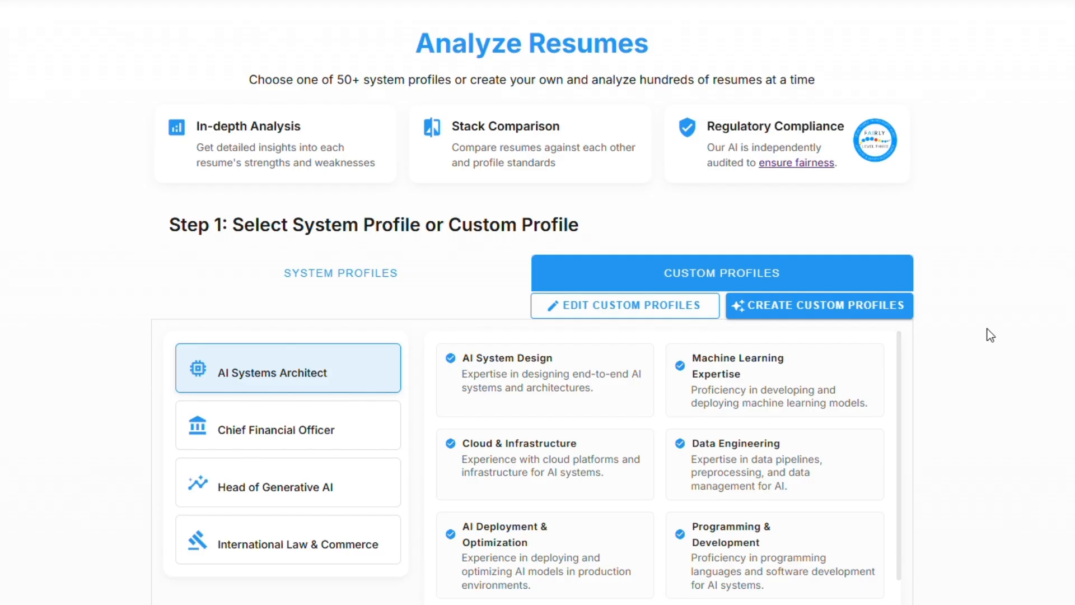
Step: Open the scoring weights of the International Law & Commerce custom profile for editing
{"action": "left_click", "coordinate": [650, 307]}
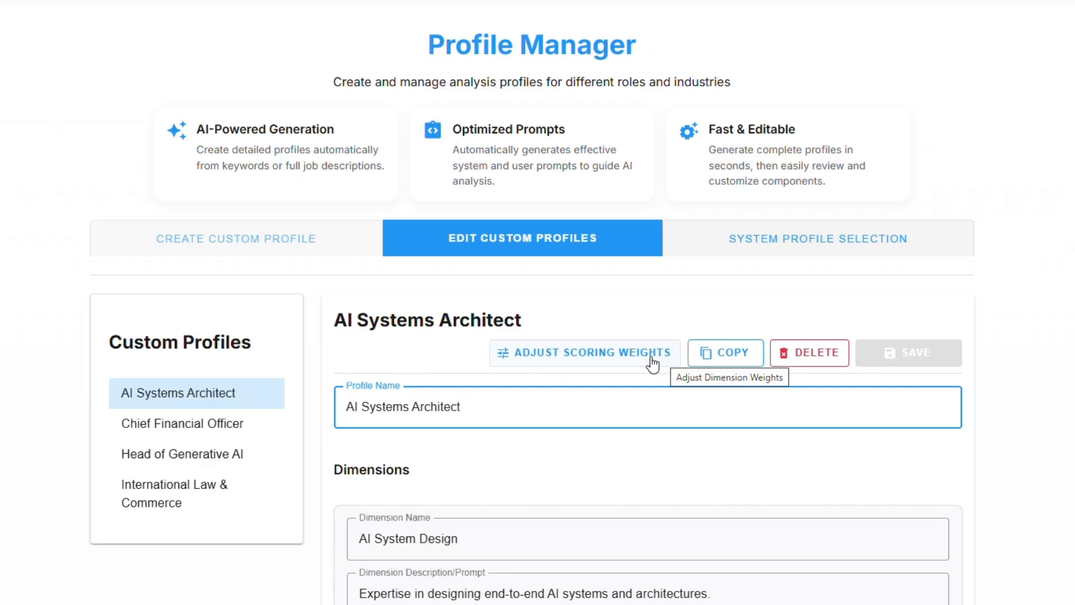
{"action": "left_click", "coordinate": [179, 500]}
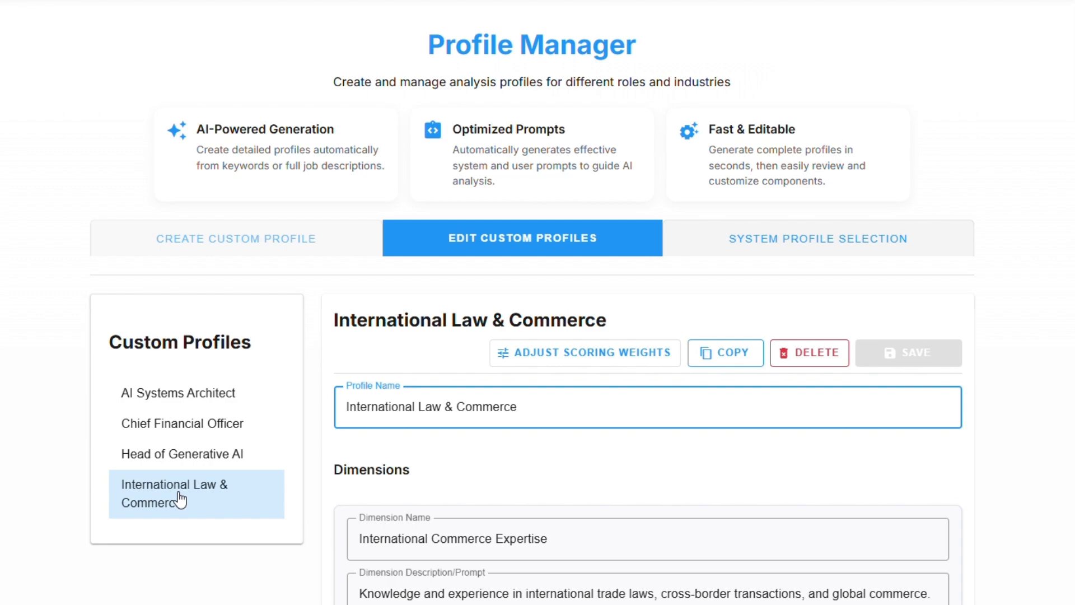
{"action": "left_click", "coordinate": [644, 359]}
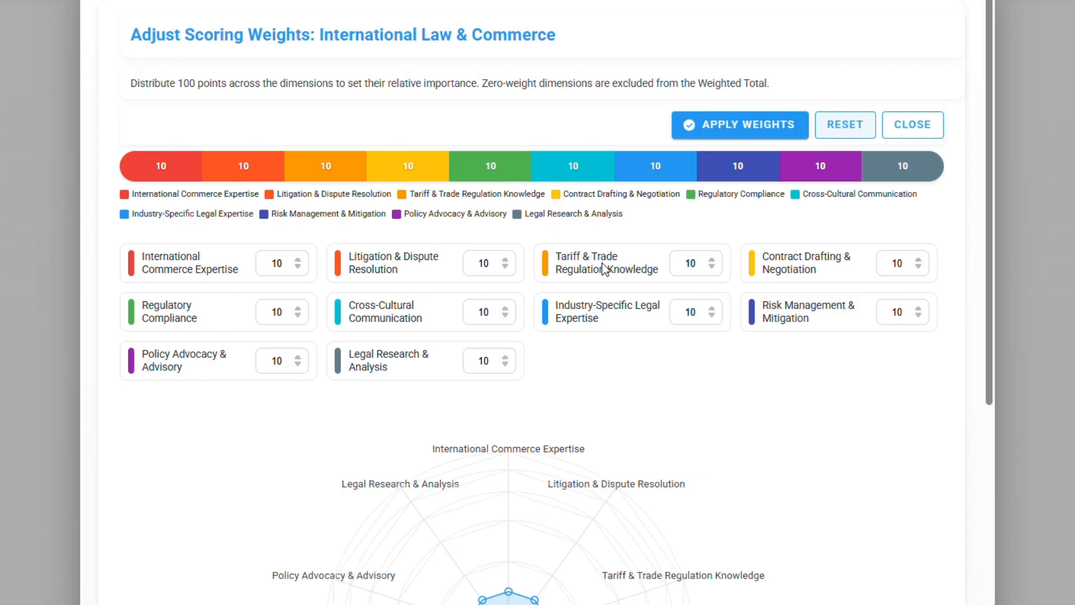
Step: Set the weights of International Commerce Expertise to 50, Litigation & Dispute Resolution to 0, and Tariff & Trade Regulation Knowledge to 50
{"action": "double_click", "coordinate": [281, 268]}
{"action": "type", "text": "50"}
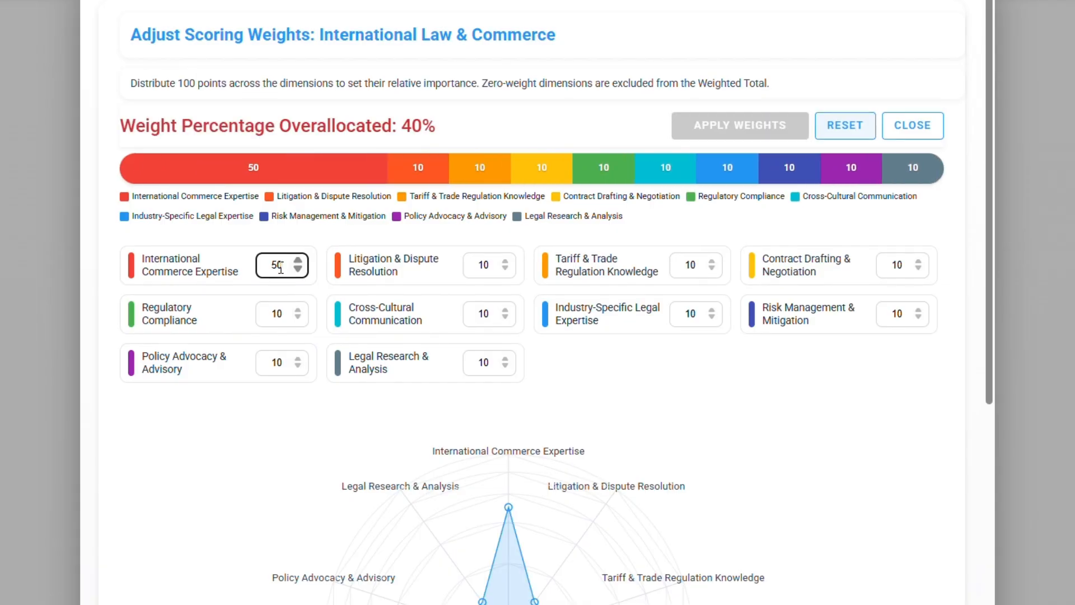
{"action": "key", "text": "Tab"}
{"action": "type", "text": "0"}
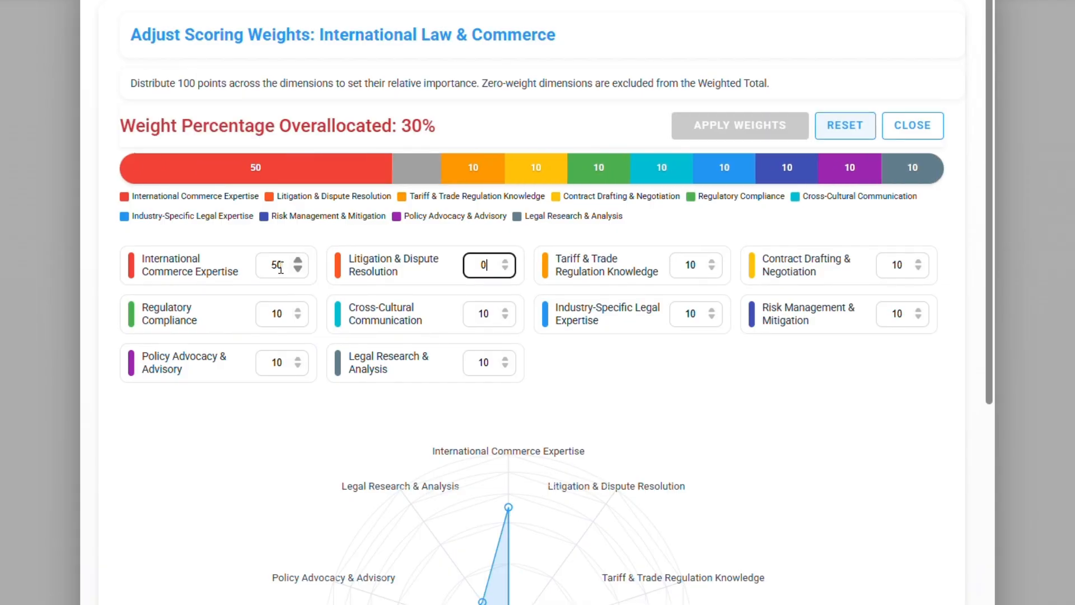
{"action": "key", "text": "Tab"}
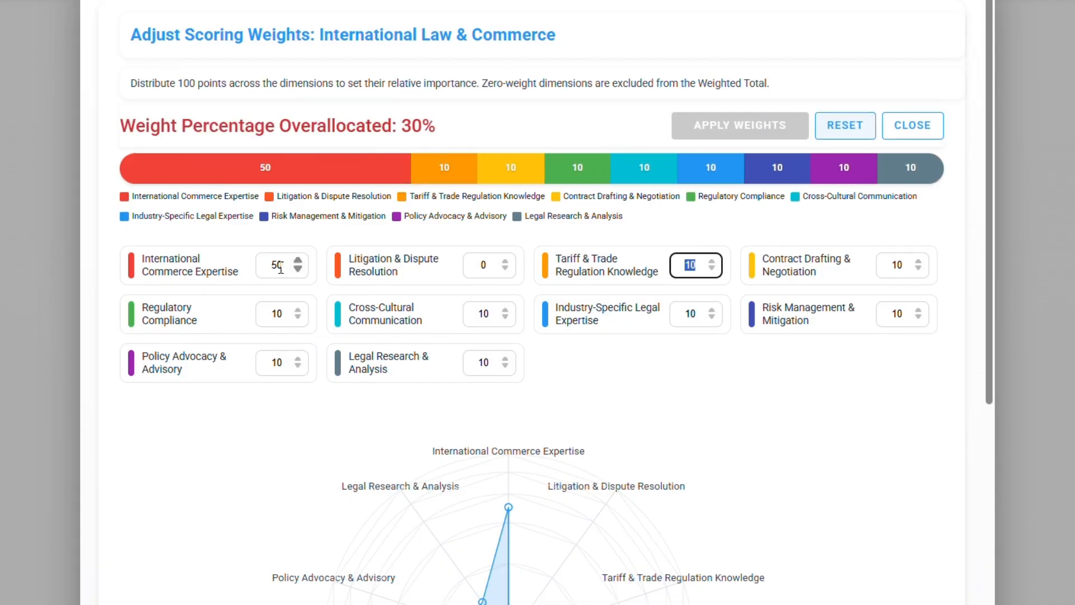
{"action": "type", "text": "50"}
{"action": "key", "text": "Tab"}
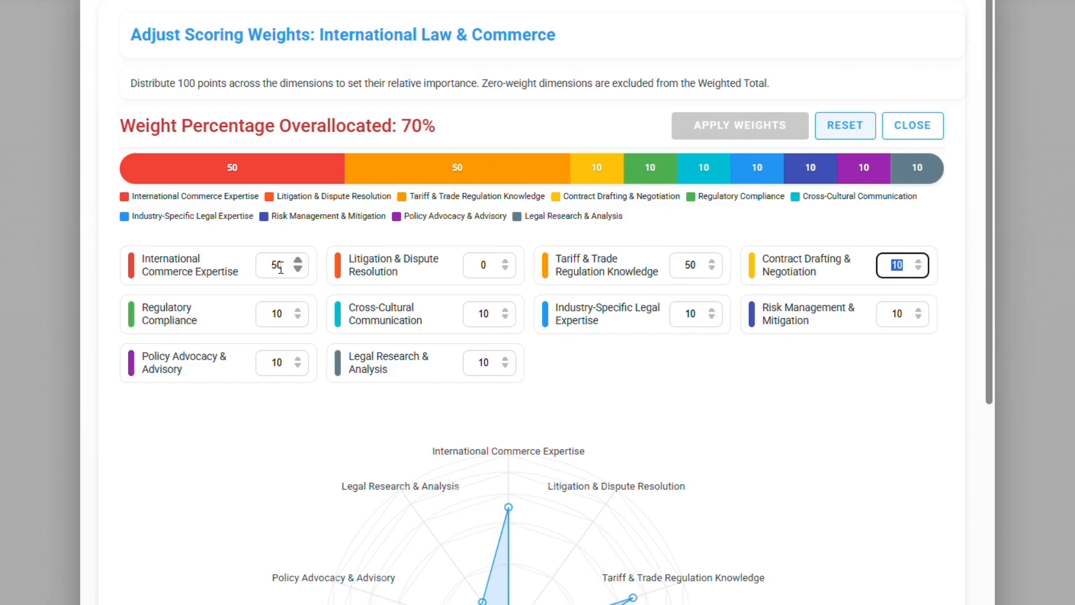
Step: Set the weights of the remaining seven dimensions, from Contract Drafting & Negotiation through Legal Research & Analysis, to 0
{"action": "type", "text": "0"}
{"action": "key", "text": "Tab"}
{"action": "type", "text": "0"}
{"action": "key", "text": "Tab"}
{"action": "type", "text": "0"}
{"action": "key", "text": "Tab"}
{"action": "type", "text": "0"}
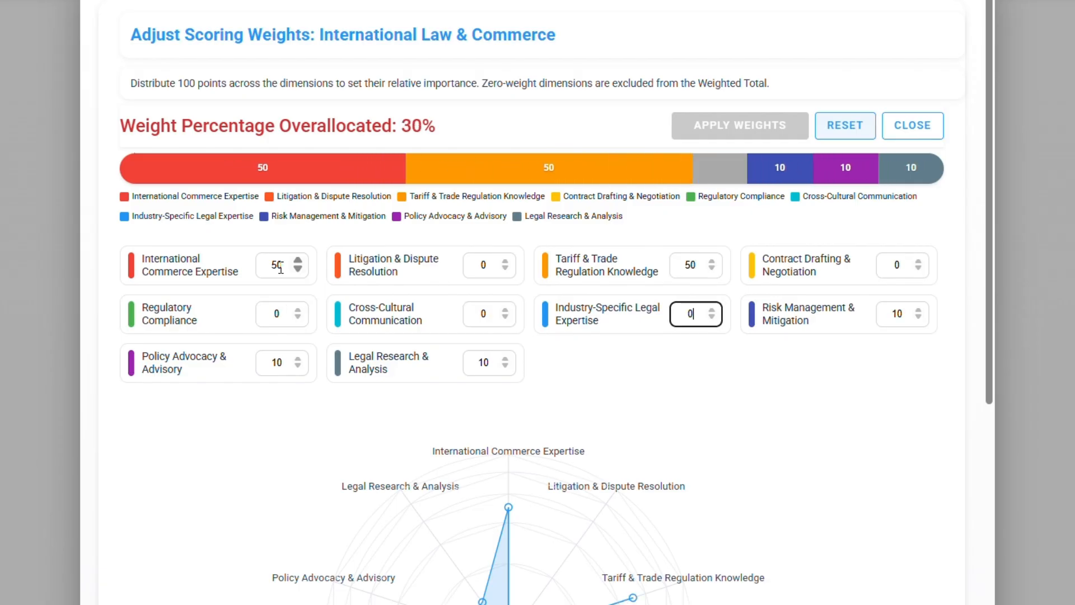
{"action": "key", "text": "Tab"}
{"action": "type", "text": "0"}
{"action": "key", "text": "Tab"}
{"action": "type", "text": "0"}
{"action": "key", "text": "Tab"}
{"action": "type", "text": "0"}
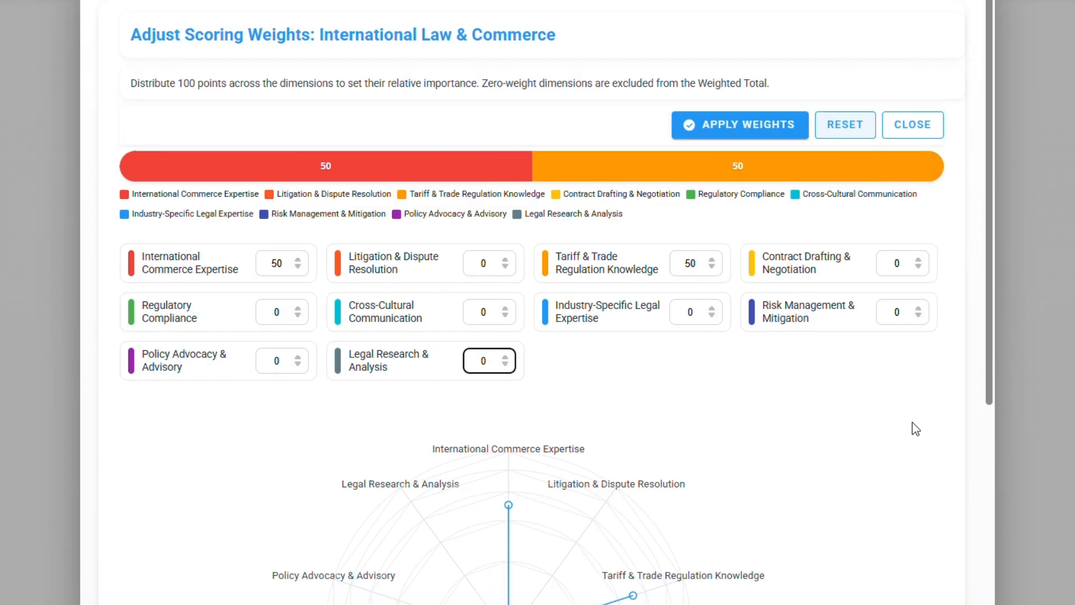
Step: Review the radar chart of the new weights and apply them to the International Law & Commerce profile
{"action": "scroll", "coordinate": [952, 436], "scroll_direction": "down", "scroll_amount": 1}
{"action": "scroll", "coordinate": [958, 436], "scroll_direction": "down", "scroll_amount": 3}
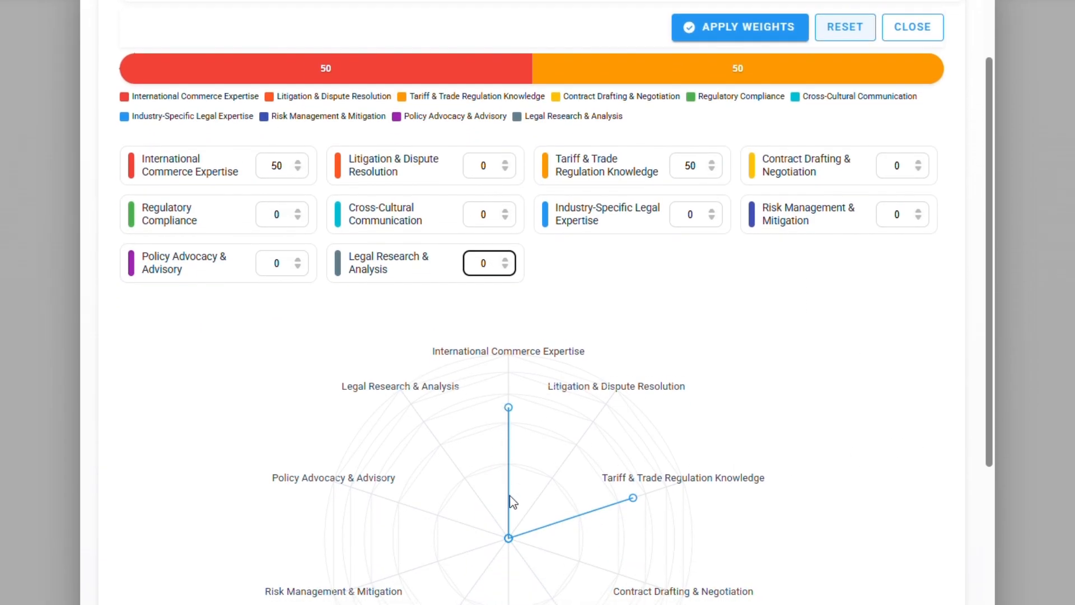
{"action": "scroll", "coordinate": [897, 483], "scroll_direction": "up", "scroll_amount": 3}
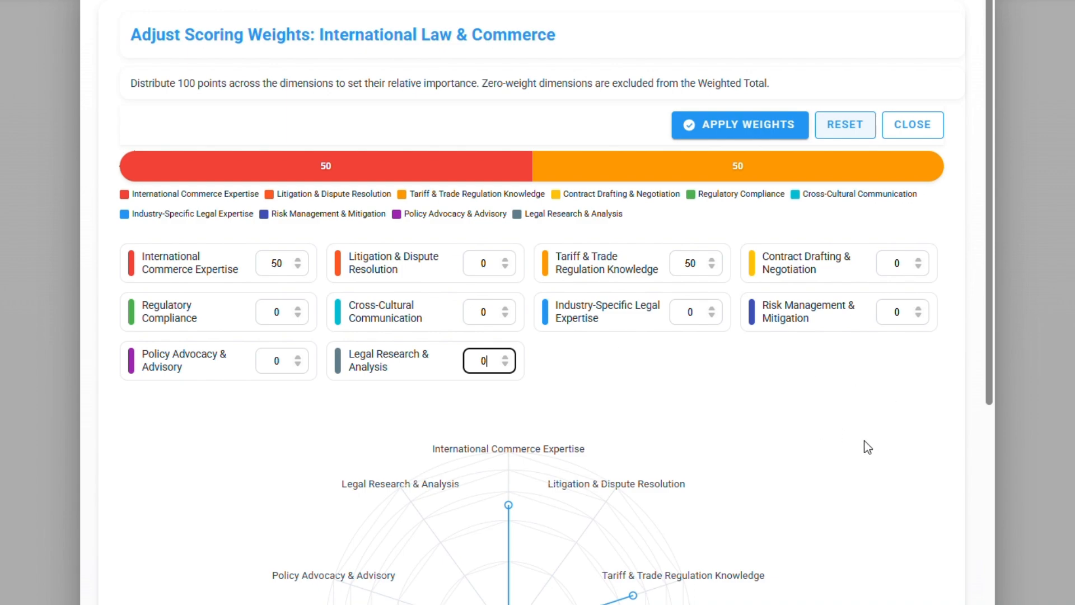
{"action": "left_click", "coordinate": [763, 124]}
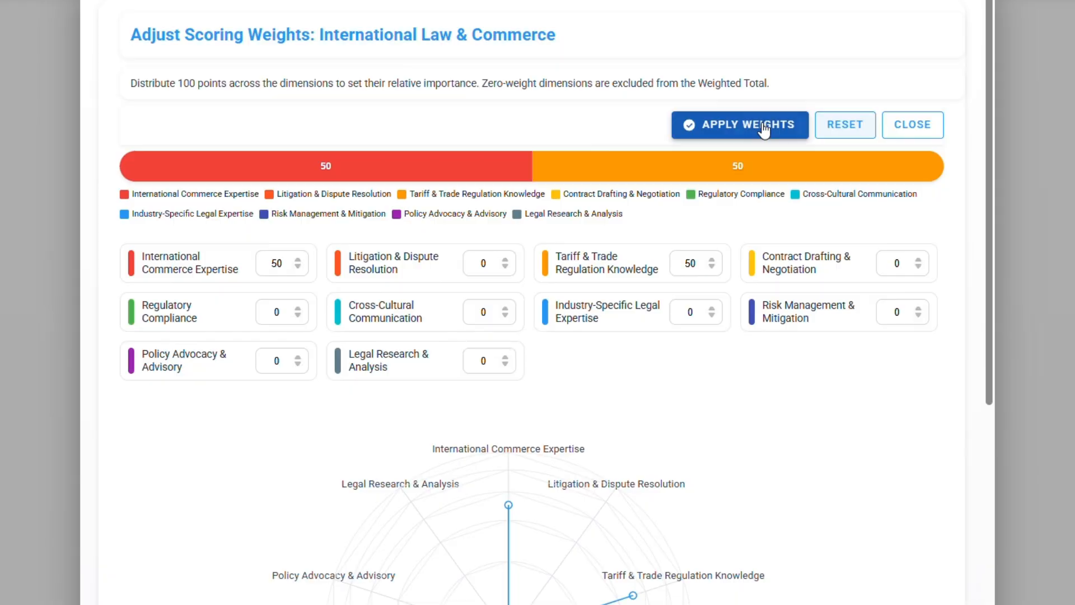
Step: Check the weight labels on the International Law & Commerce profile's dimensions
{"action": "scroll", "coordinate": [1019, 280], "scroll_direction": "down", "scroll_amount": 4}
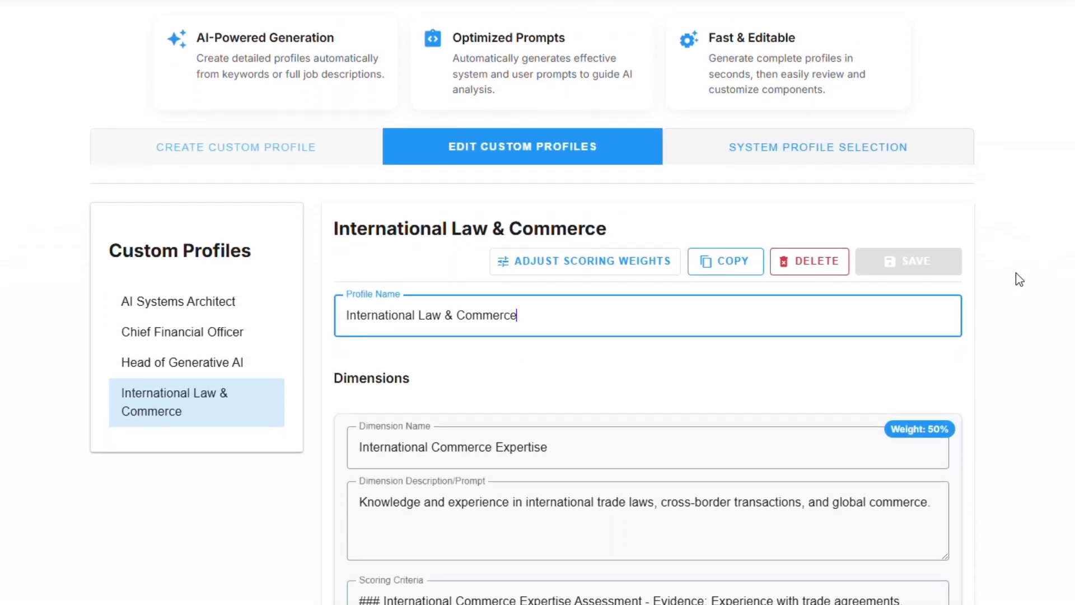
{"action": "scroll", "coordinate": [998, 262], "scroll_direction": "down", "scroll_amount": 2}
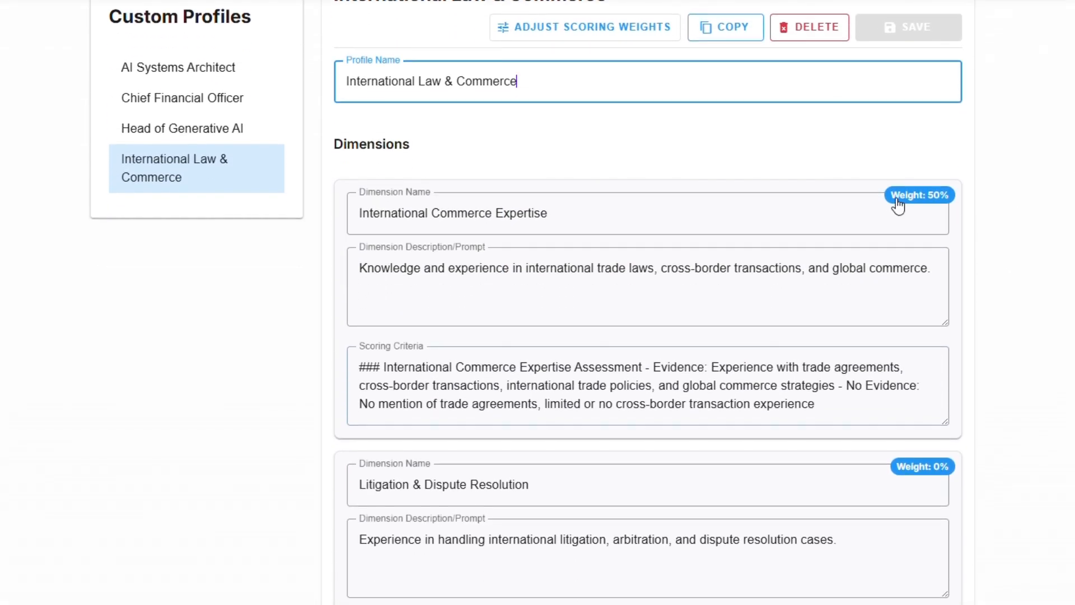
{"action": "mouse_move", "coordinate": [940, 204]}
{"action": "scroll", "coordinate": [966, 358], "scroll_direction": "down", "scroll_amount": 3}
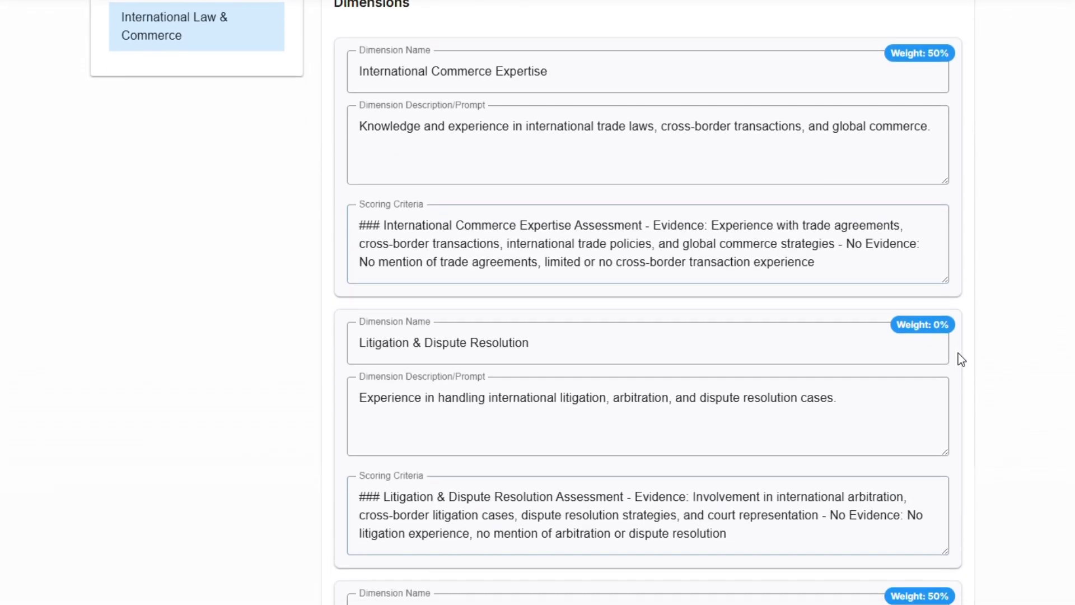
{"action": "scroll", "coordinate": [945, 326], "scroll_direction": "down", "scroll_amount": 4}
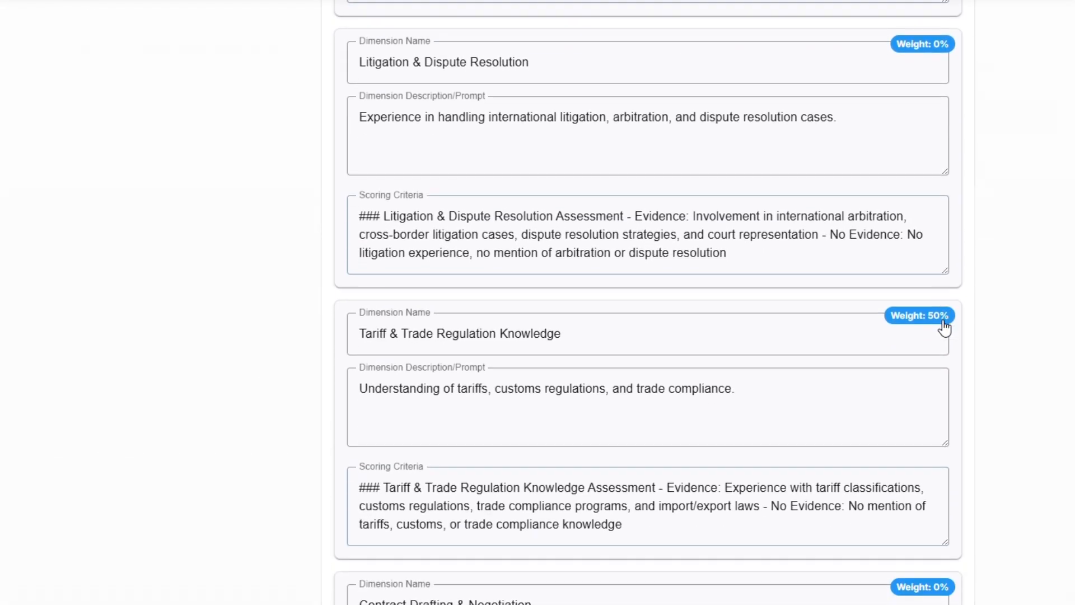
{"action": "scroll", "coordinate": [470, 158], "scroll_direction": "up", "scroll_amount": 1}
{"action": "scroll", "coordinate": [471, 158], "scroll_direction": "up", "scroll_amount": 10}
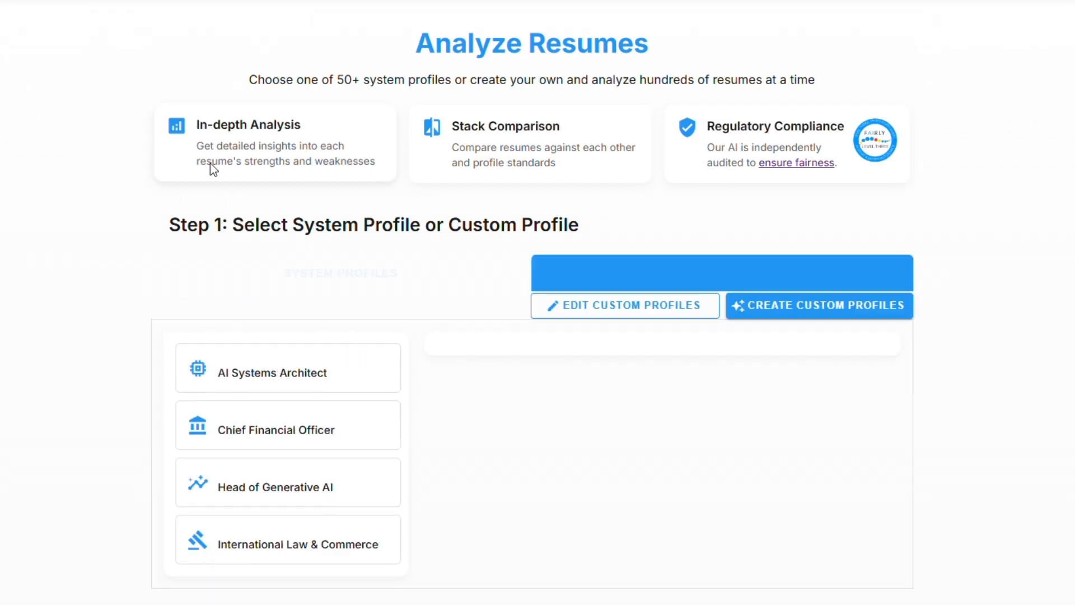
Step: Select the International Law & Commerce custom profile for resume analysis and view its scoring weights from a dimension's weight label
{"action": "scroll", "coordinate": [1040, 372], "scroll_direction": "down", "scroll_amount": 3}
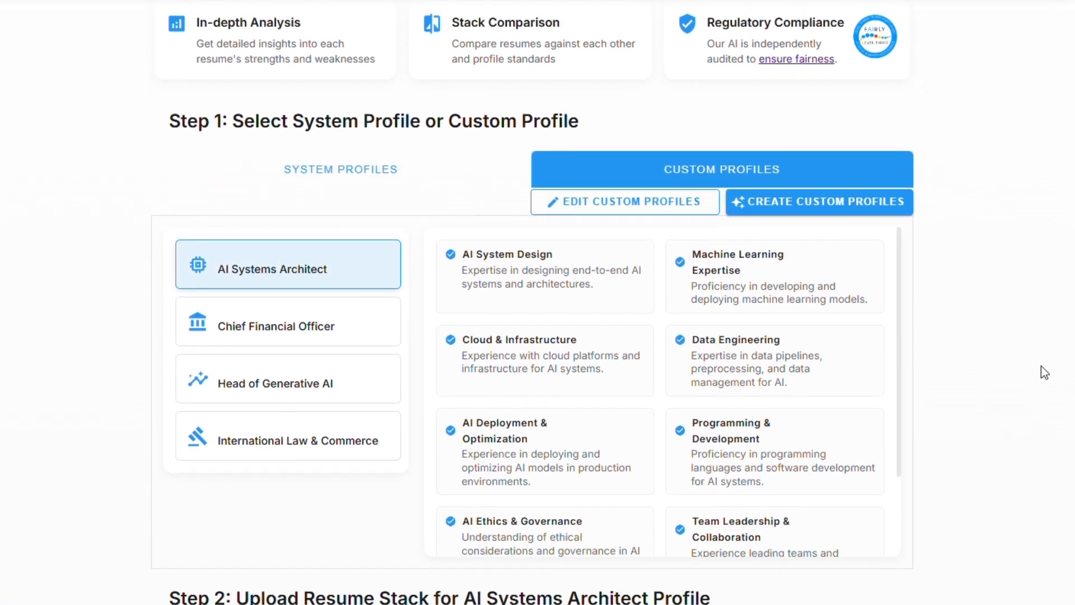
{"action": "left_click", "coordinate": [238, 365]}
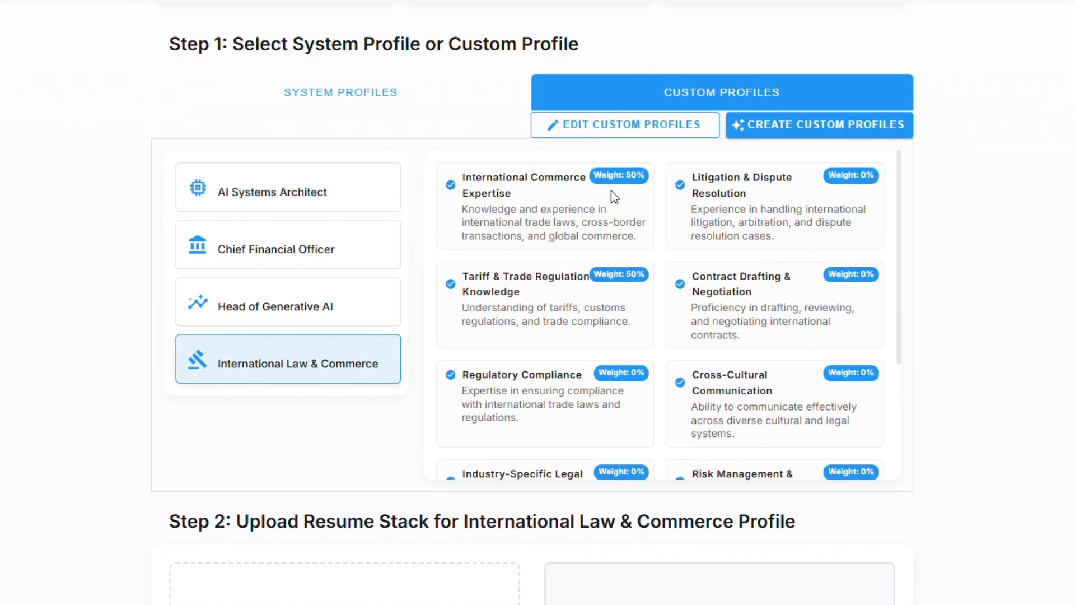
{"action": "left_click", "coordinate": [866, 276]}
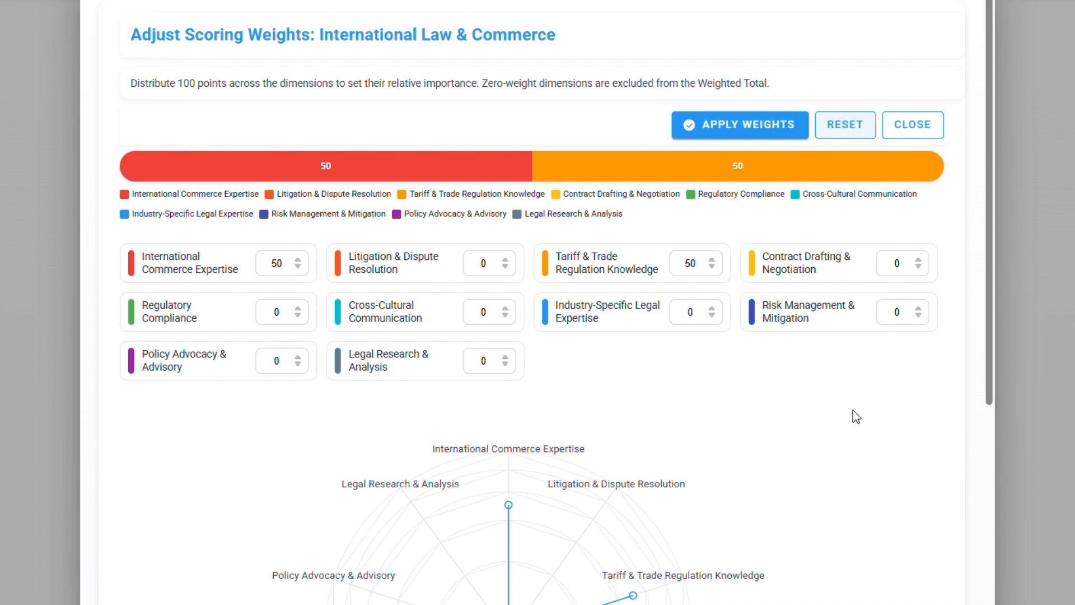
{"action": "left_click", "coordinate": [899, 132]}
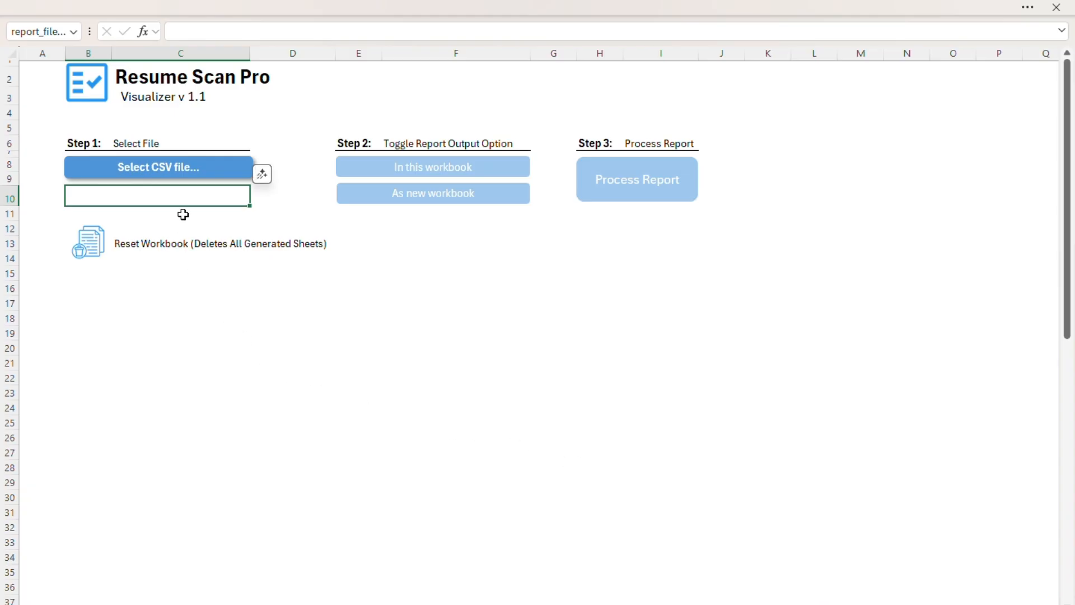
Step: In the Resume Scan Pro Visualizer workbook in Excel, process a report from International Law - Unweighted Result.csv and review its total score charts
{"action": "left_click", "coordinate": [194, 169]}
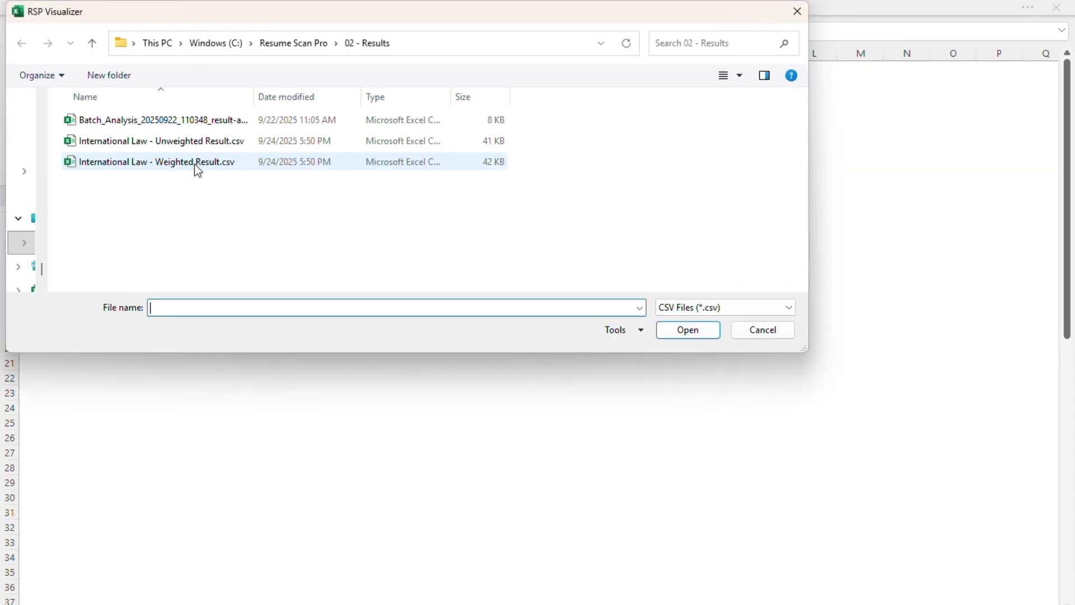
{"action": "double_click", "coordinate": [199, 140]}
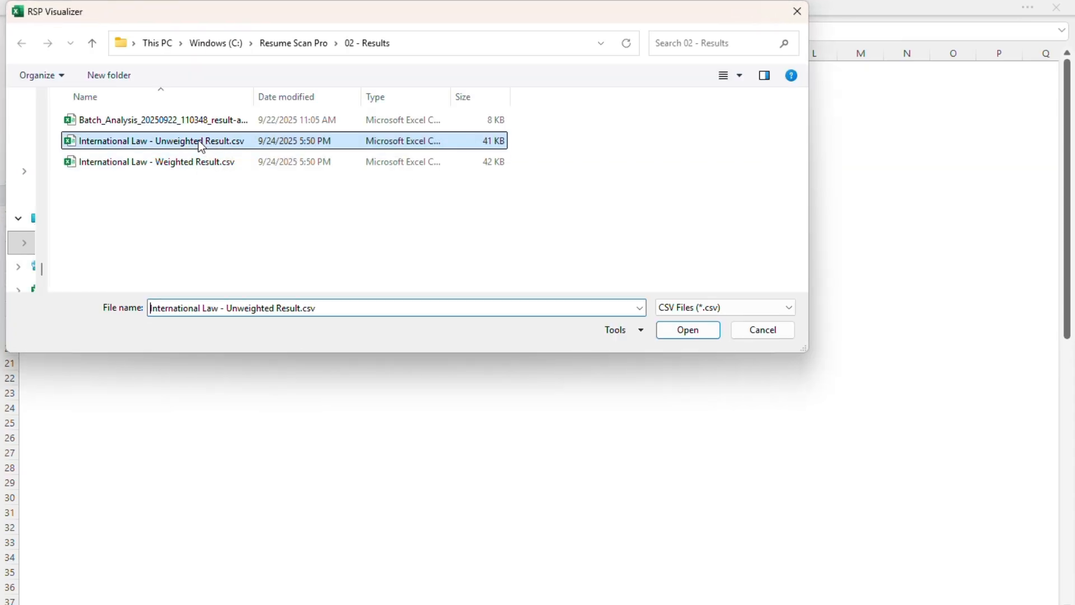
{"action": "left_click", "coordinate": [632, 197]}
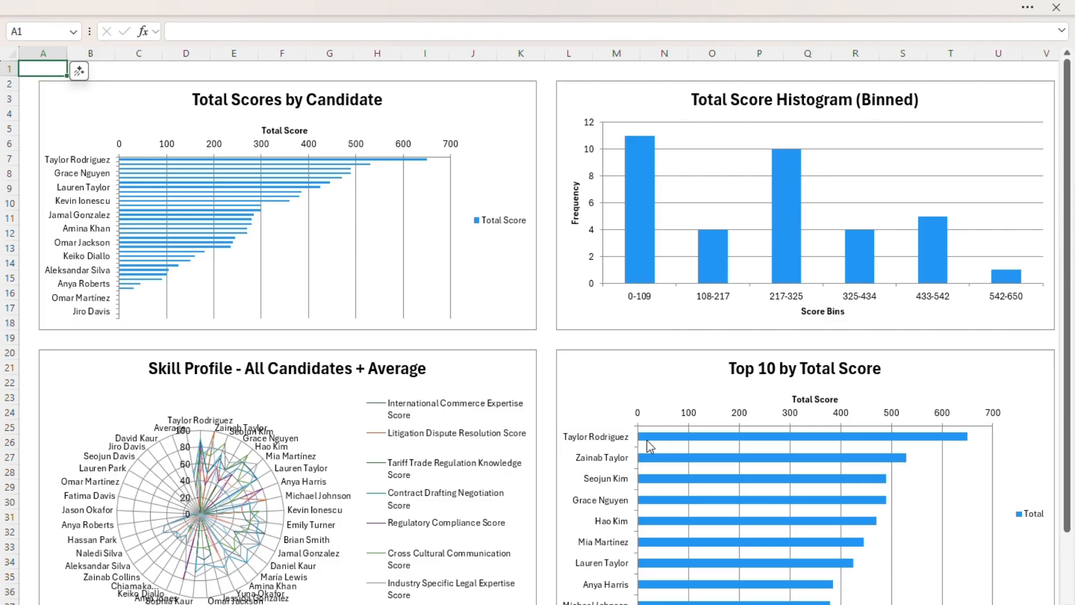
{"action": "scroll", "coordinate": [649, 446], "scroll_direction": "down", "scroll_amount": 1}
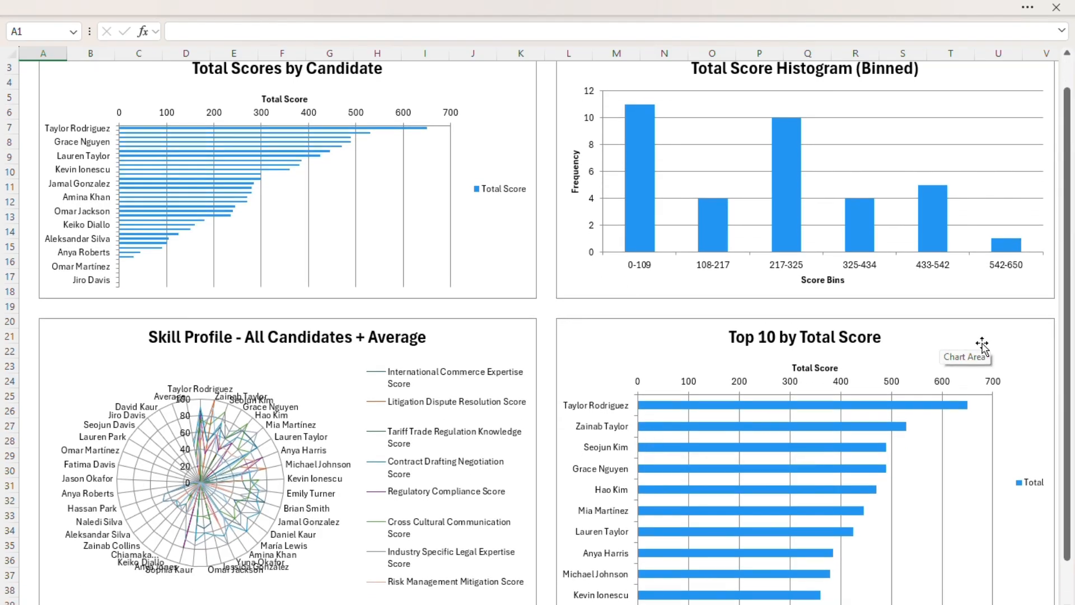
{"action": "scroll", "coordinate": [977, 345], "scroll_direction": "down", "scroll_amount": 1}
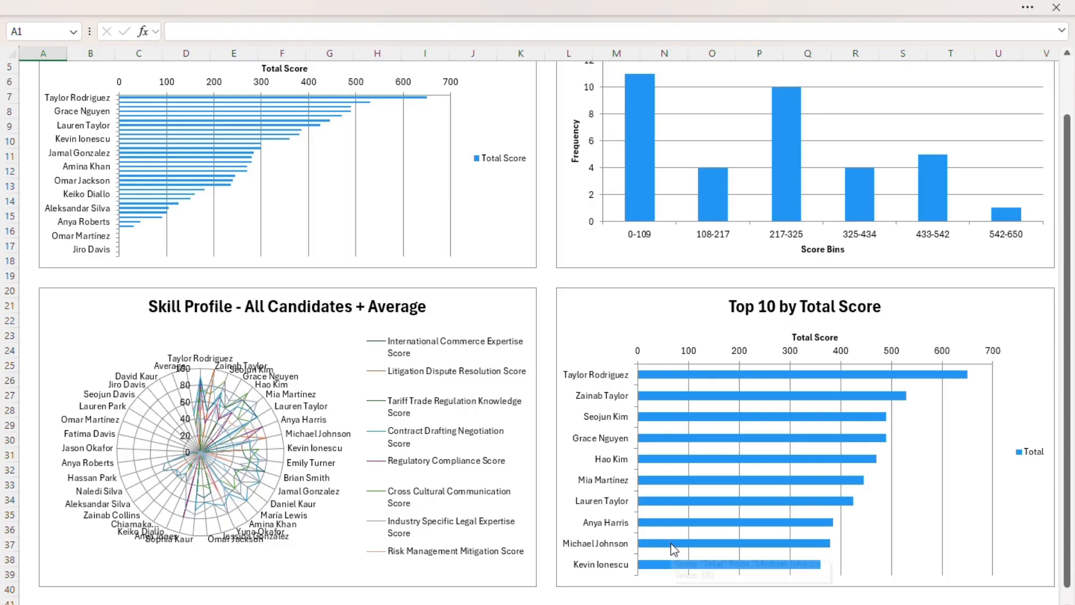
Step: Return to the Visualizer sheet, process a report from International Law - Weighted Result.csv, and review the Top 10 by Total Weighted Score chart
{"action": "left_click", "coordinate": [252, 602]}
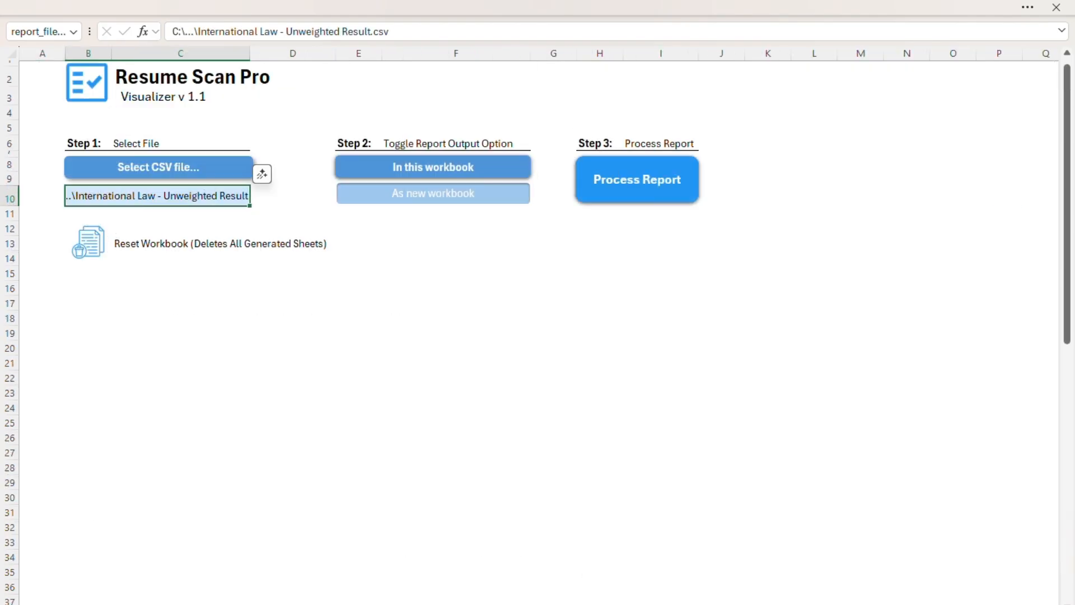
{"action": "left_click", "coordinate": [208, 170]}
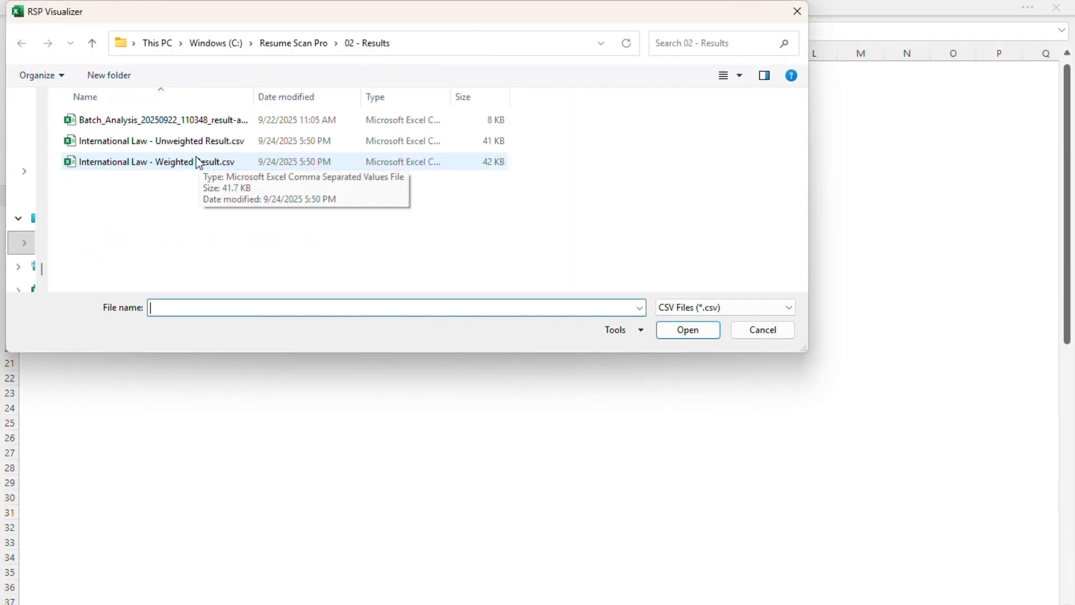
{"action": "double_click", "coordinate": [195, 161]}
{"action": "left_click", "coordinate": [603, 185]}
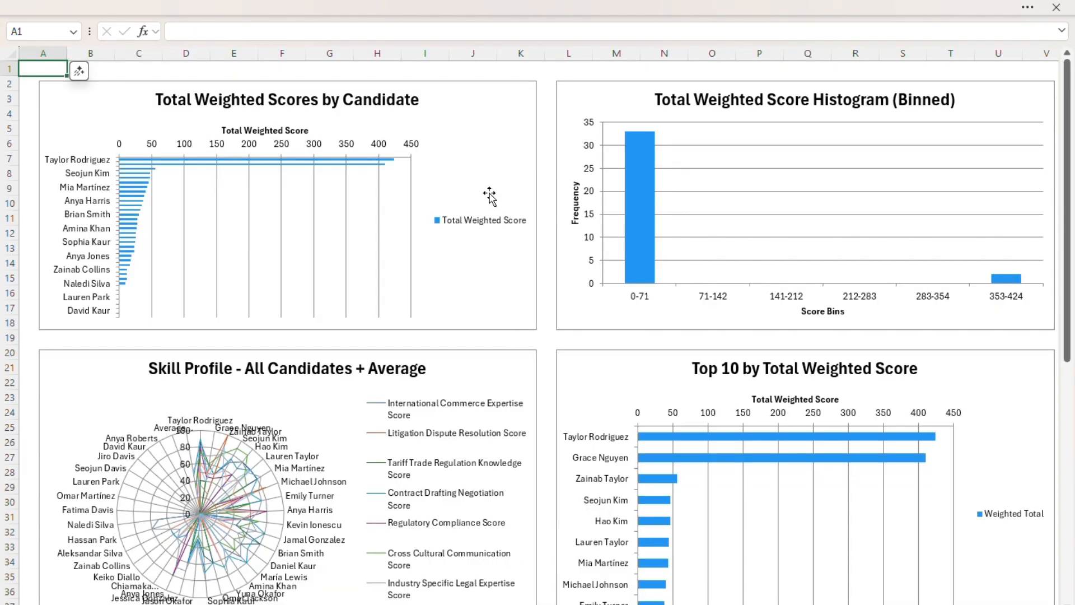
{"action": "scroll", "coordinate": [631, 468], "scroll_direction": "down", "scroll_amount": 1}
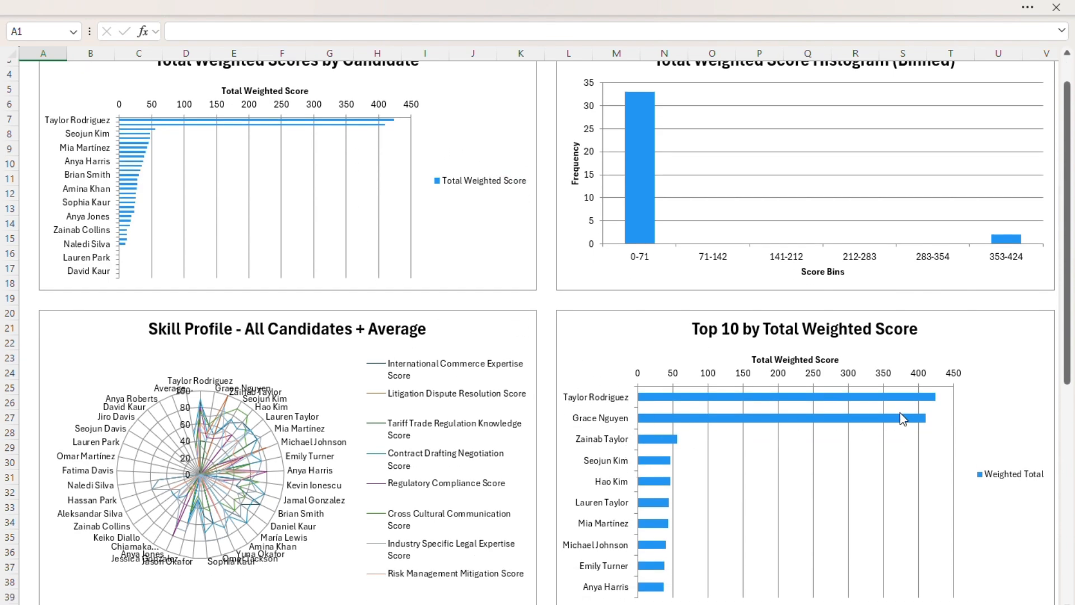
{"action": "mouse_move", "coordinate": [923, 424]}
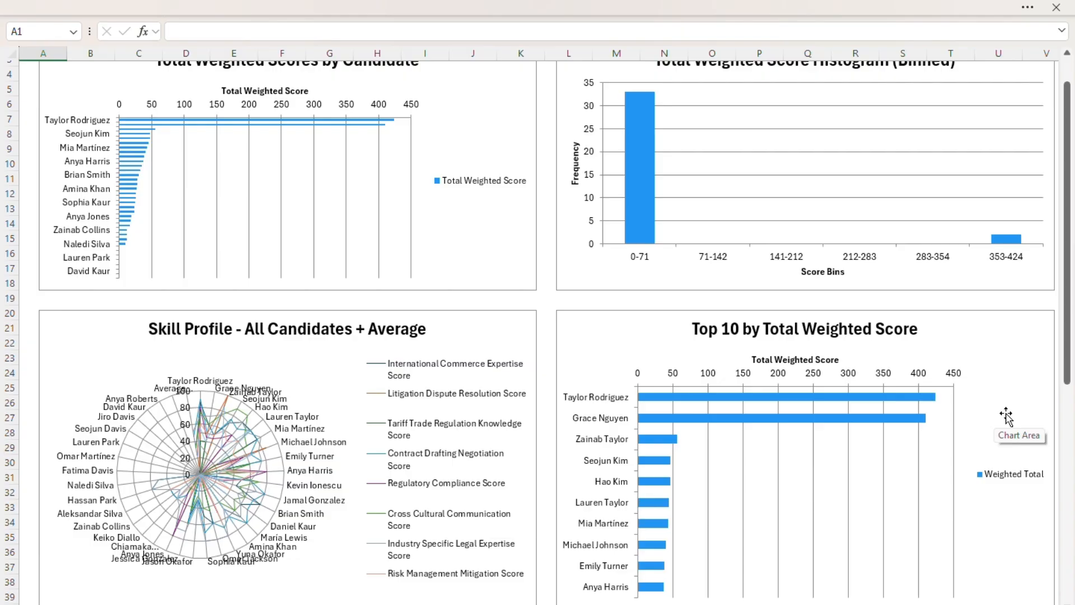
{"action": "scroll", "coordinate": [1006, 415], "scroll_direction": "up", "scroll_amount": 1}
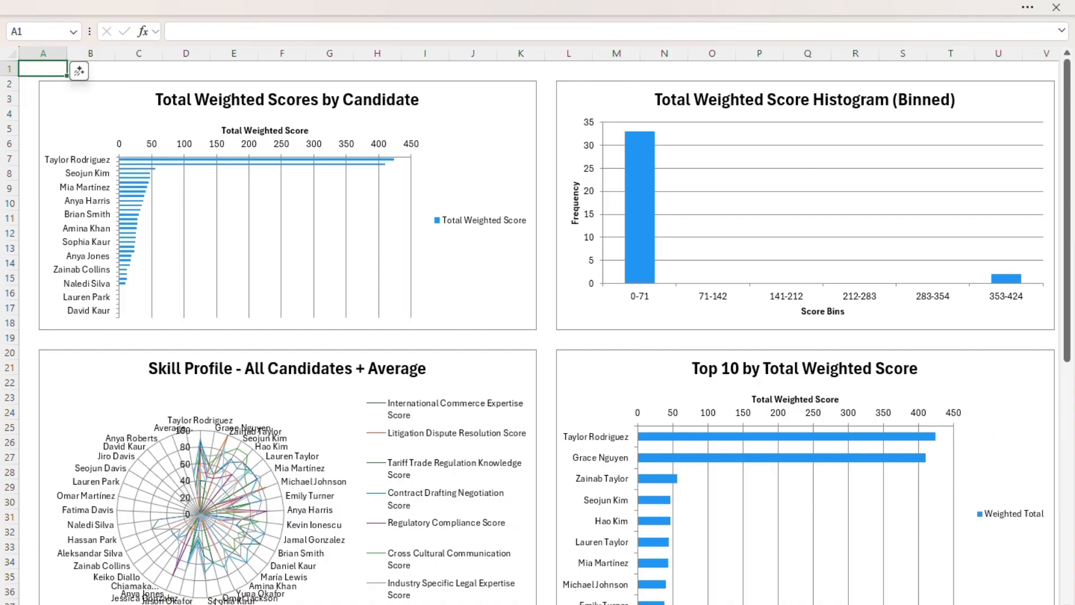